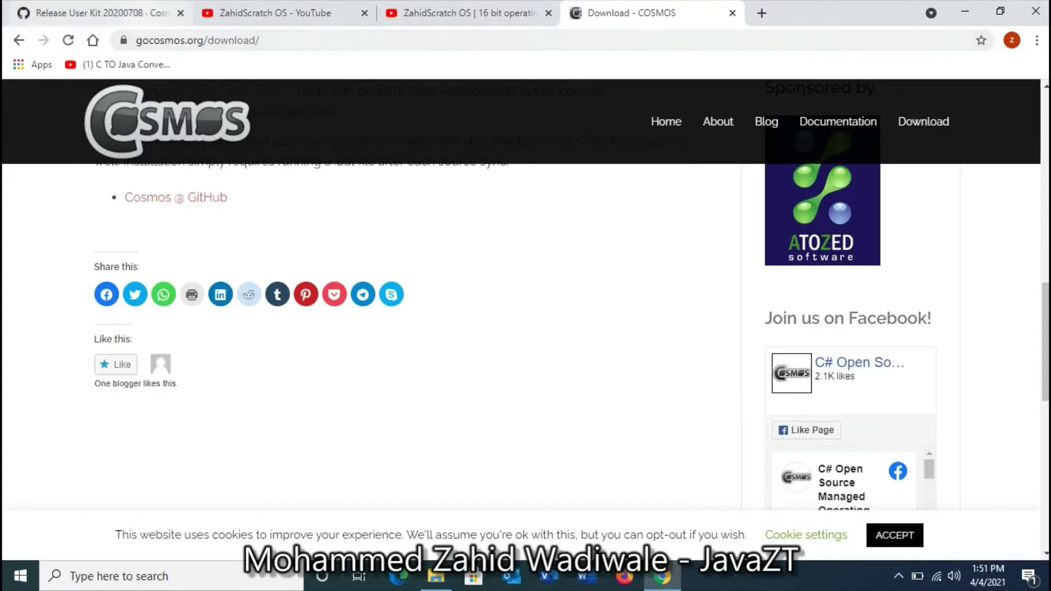
Step: Review the Cosmos User Kit 20200708 release notes on GitHub, covering bug fixes, improvements, other changes and assets
{"action": "left_click", "coordinate": [101, 12]}
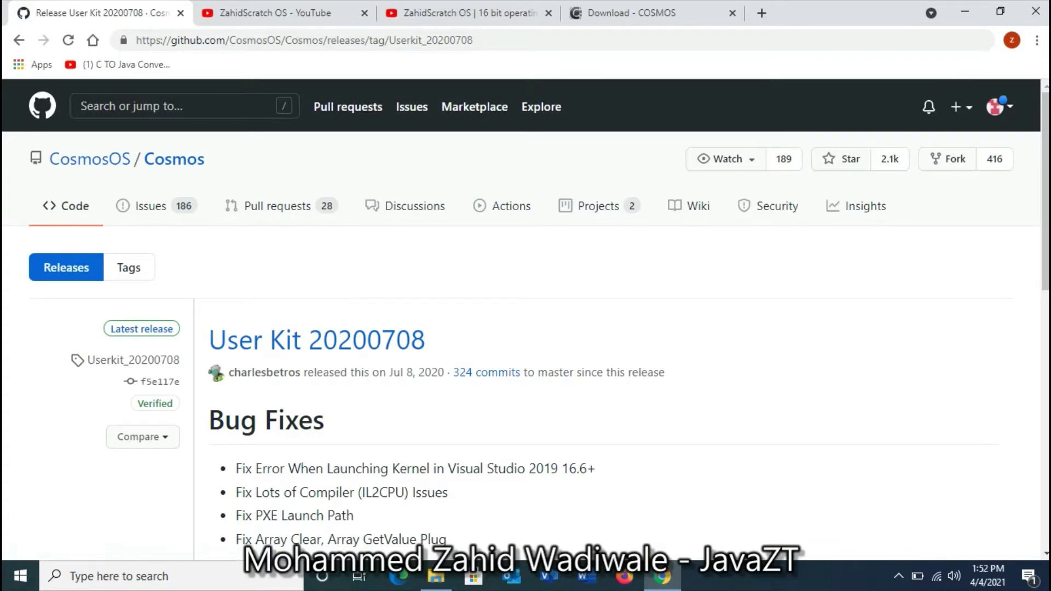
{"action": "scroll", "coordinate": [526, 320], "scroll_direction": "down", "scroll_amount": 6}
{"action": "scroll", "coordinate": [526, 320], "scroll_direction": "up", "scroll_amount": 5}
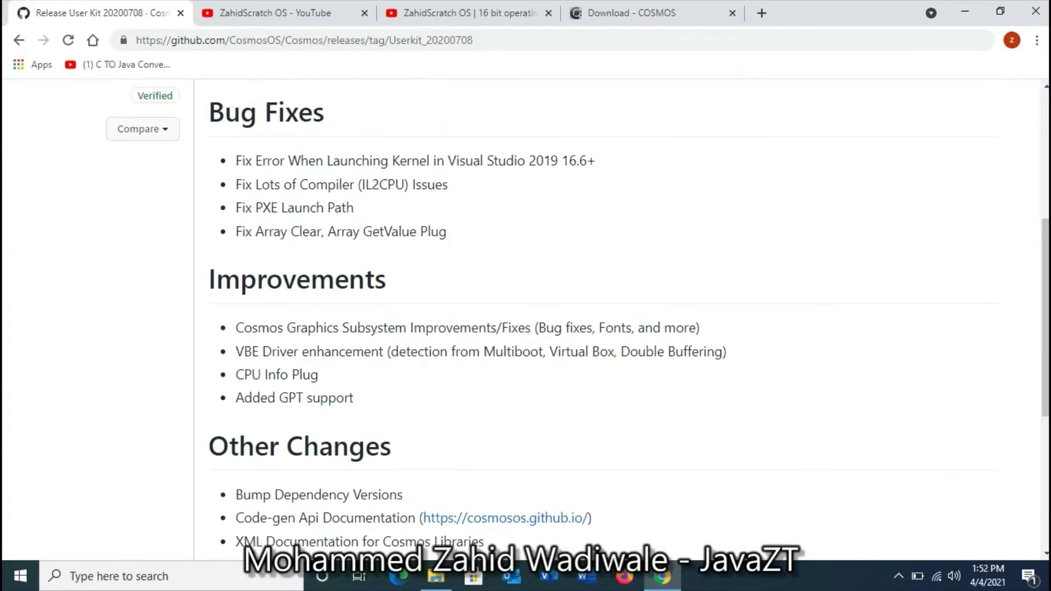
{"action": "scroll", "coordinate": [526, 321], "scroll_direction": "down", "scroll_amount": 8}
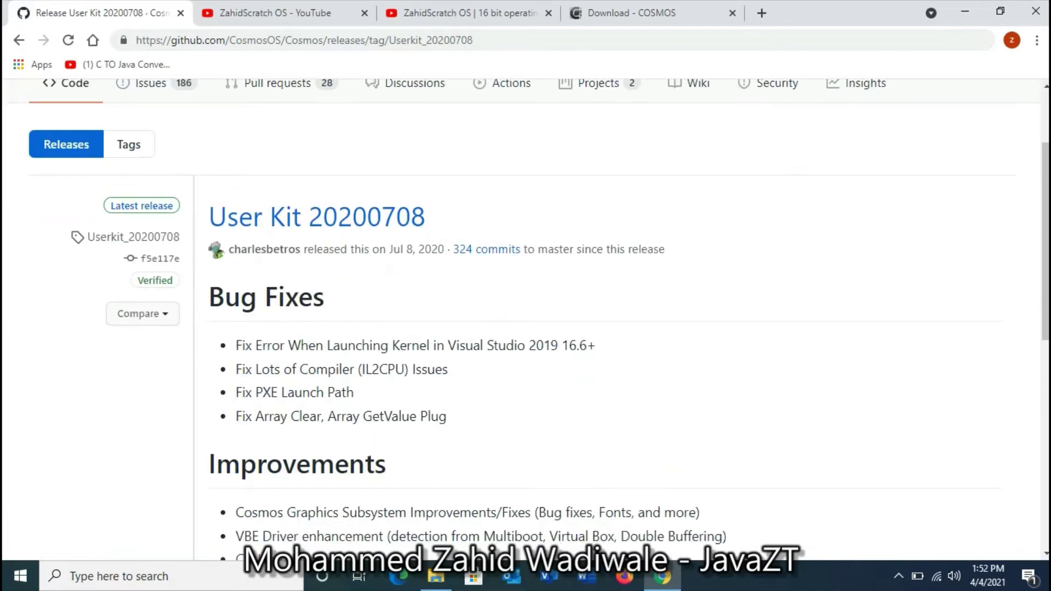
{"action": "scroll", "coordinate": [526, 320], "scroll_direction": "up", "scroll_amount": 10}
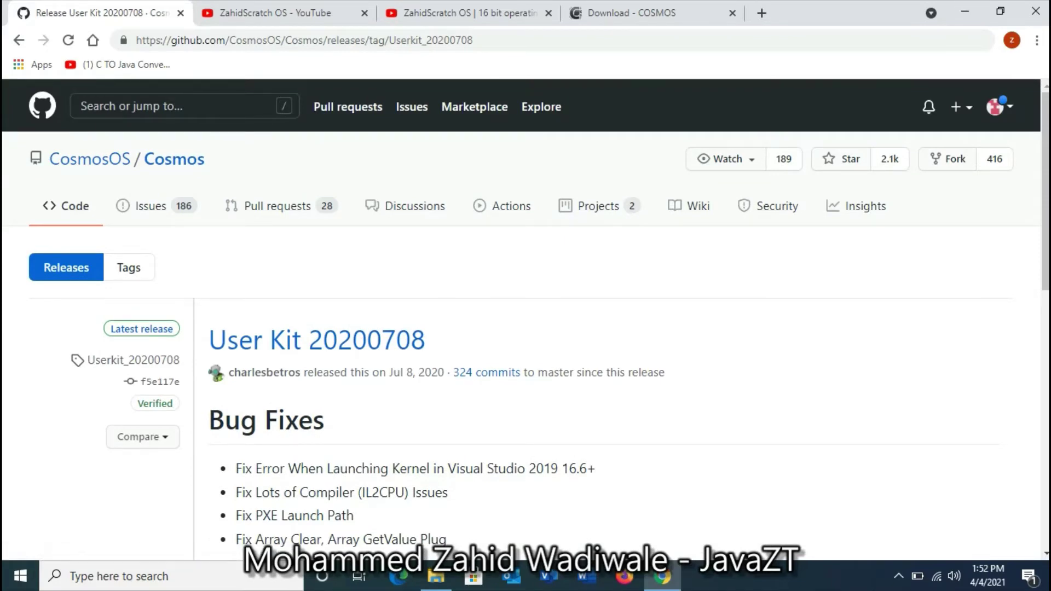
{"action": "scroll", "coordinate": [526, 320], "scroll_direction": "down", "scroll_amount": 7}
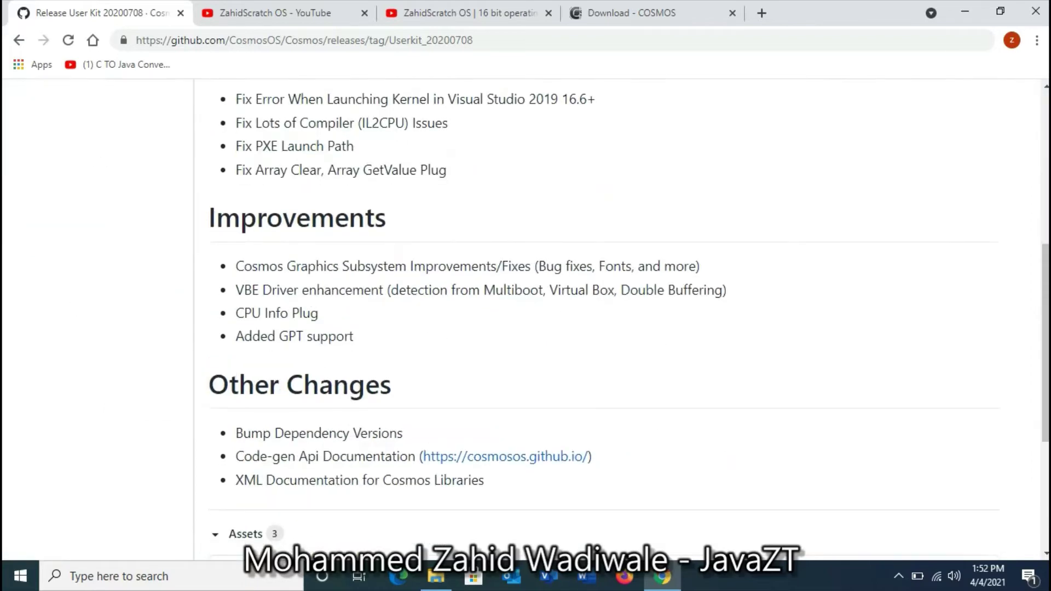
{"action": "scroll", "coordinate": [525, 320], "scroll_direction": "up", "scroll_amount": 5}
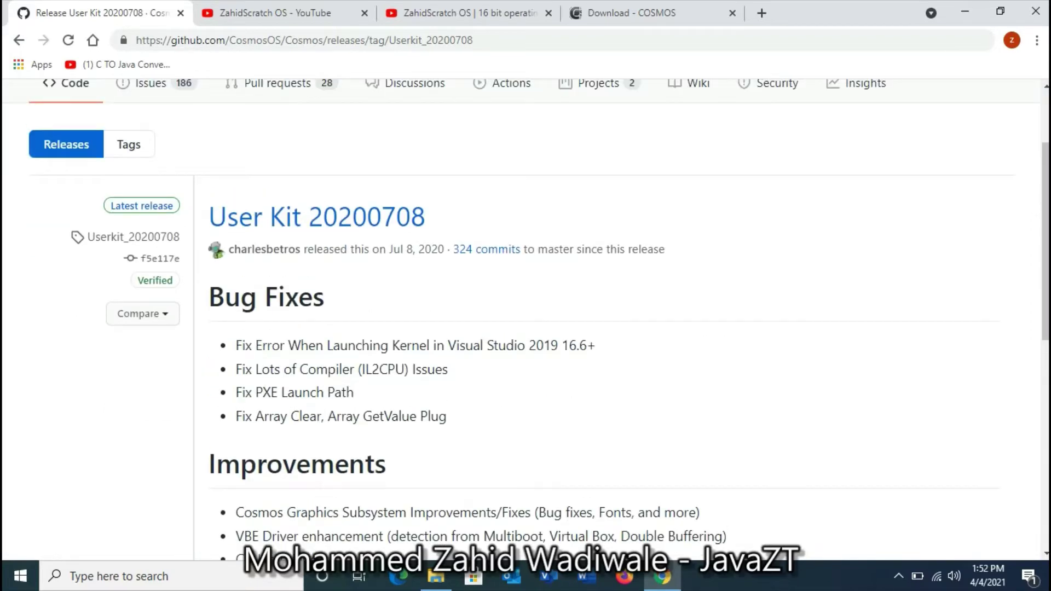
Step: Examine the Dev Kit prerequisites and the source link on the COSMOS download page
{"action": "key", "text": "ctrl+4"}
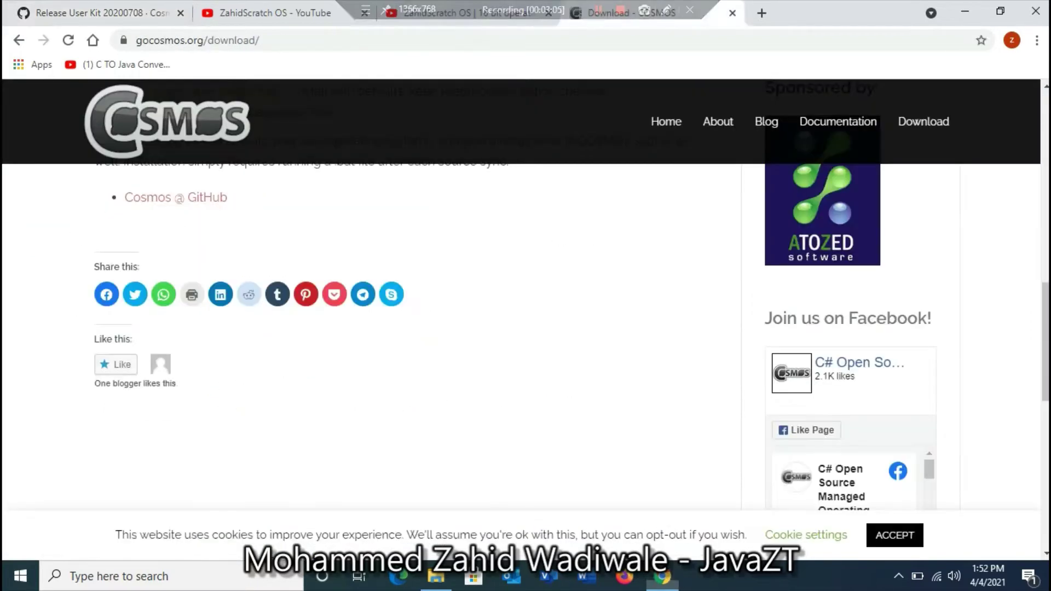
{"action": "scroll", "coordinate": [526, 328], "scroll_direction": "up", "scroll_amount": 10}
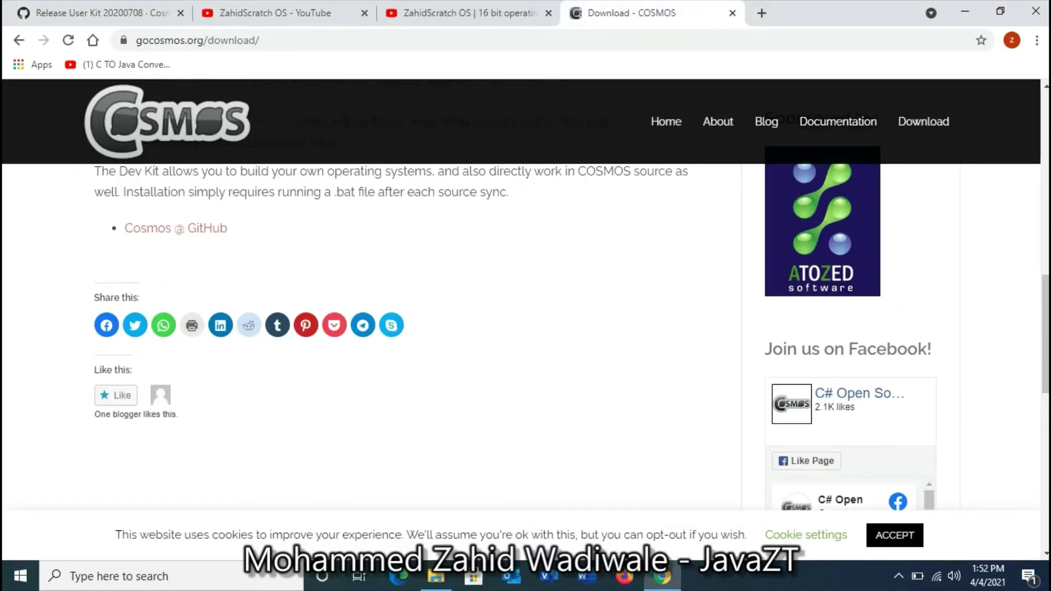
{"action": "scroll", "coordinate": [526, 329], "scroll_direction": "down", "scroll_amount": 6}
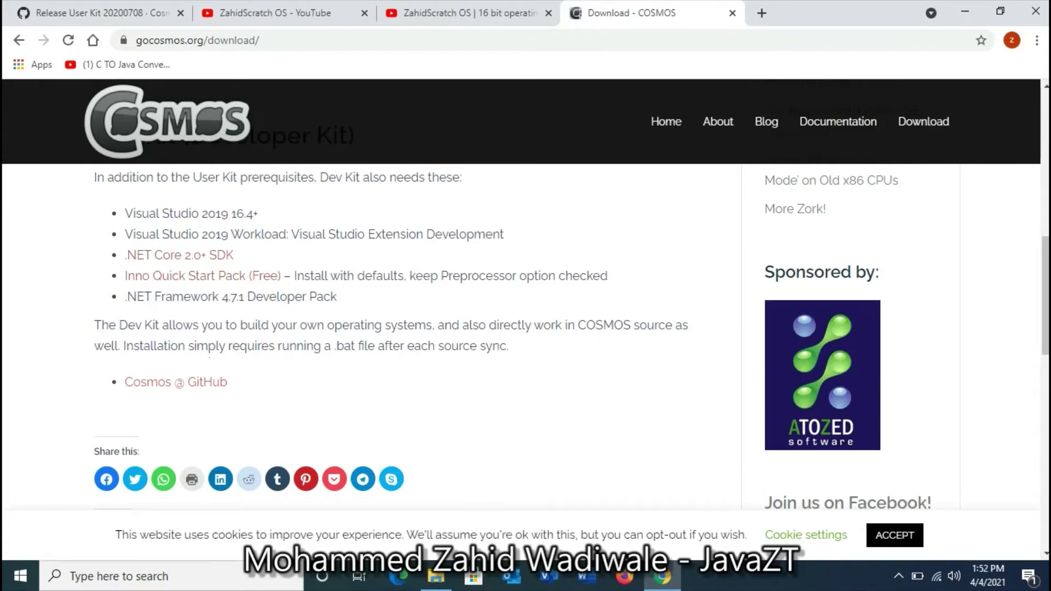
{"action": "scroll", "coordinate": [525, 328], "scroll_direction": "up", "scroll_amount": 1}
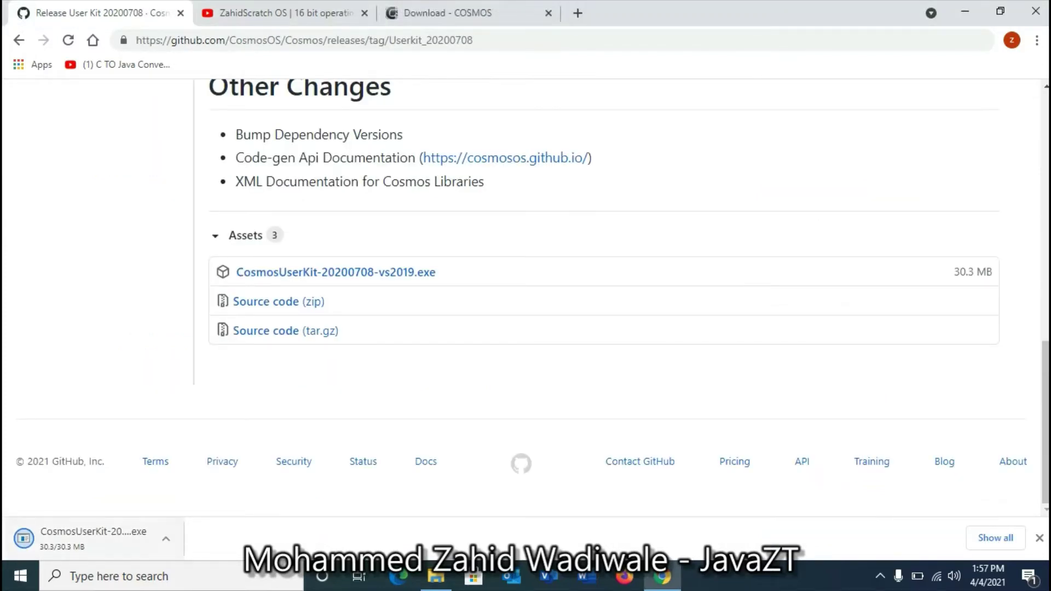
Step: Set the Cosmos User Kit download to open when done, and launch CosmosUserKit-20200708-vs2019 from the Downloads folder
{"action": "left_click", "coordinate": [166, 538]}
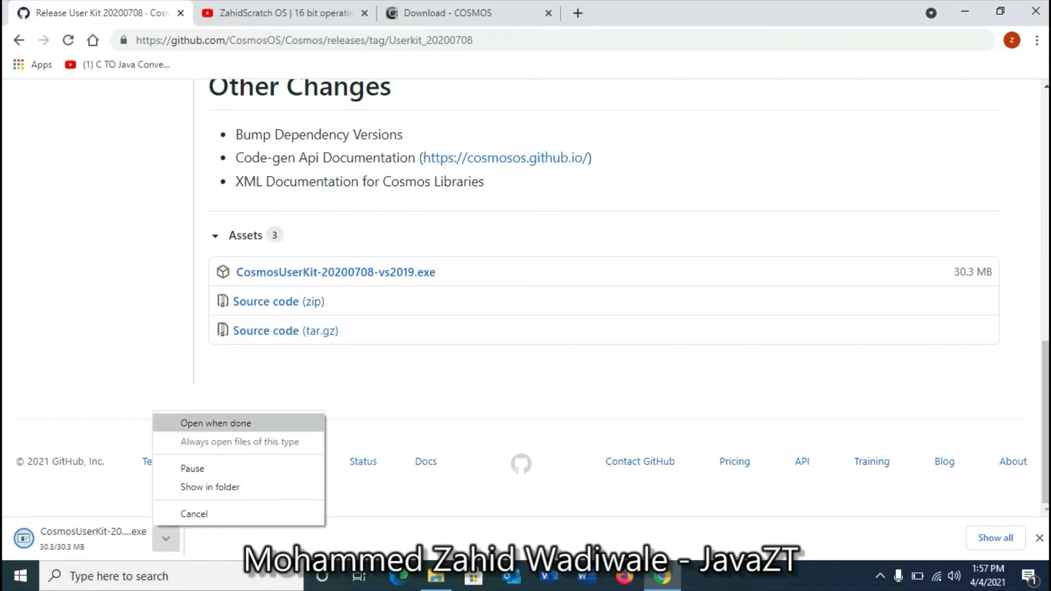
{"action": "left_click", "coordinate": [216, 424]}
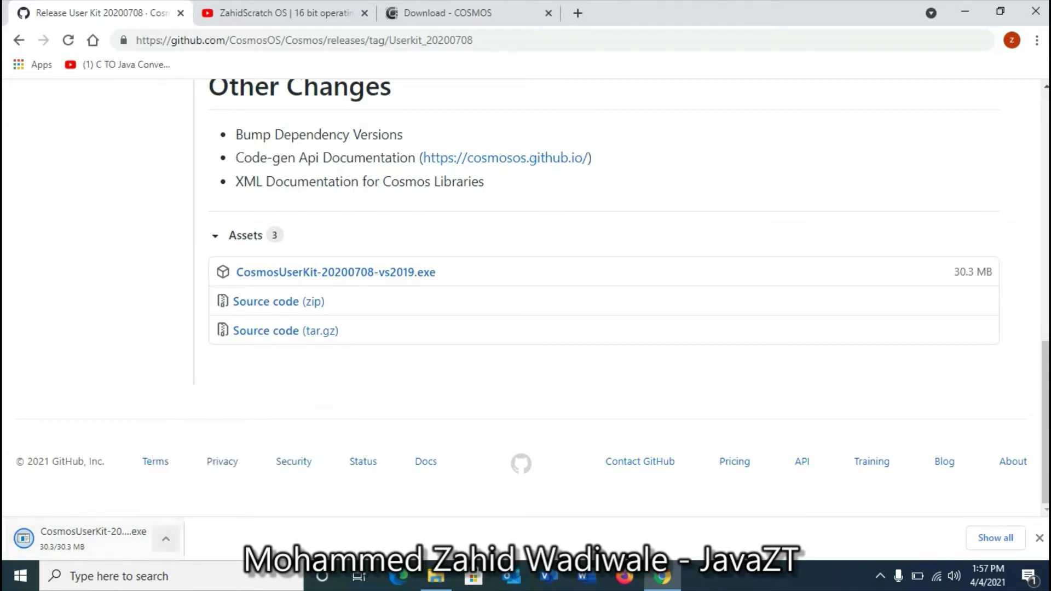
{"action": "left_click", "coordinate": [166, 539]}
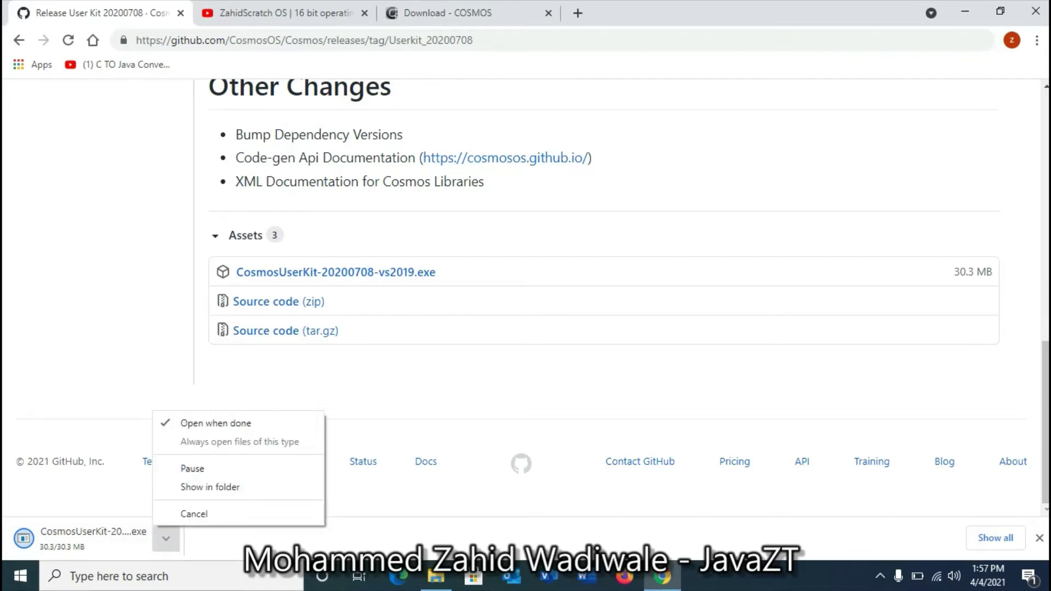
{"action": "left_click", "coordinate": [209, 487]}
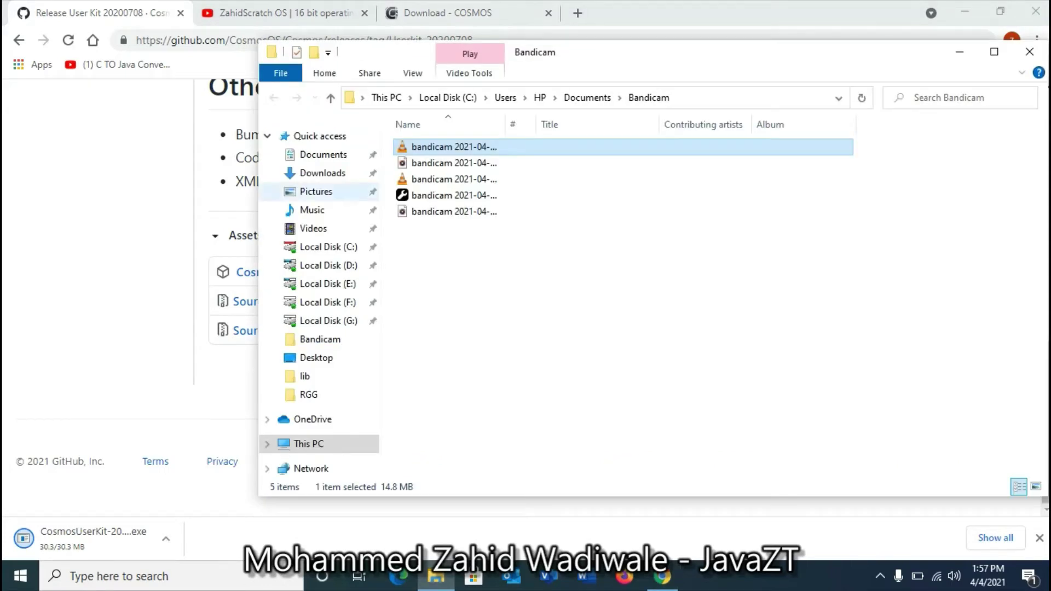
{"action": "left_click", "coordinate": [323, 173]}
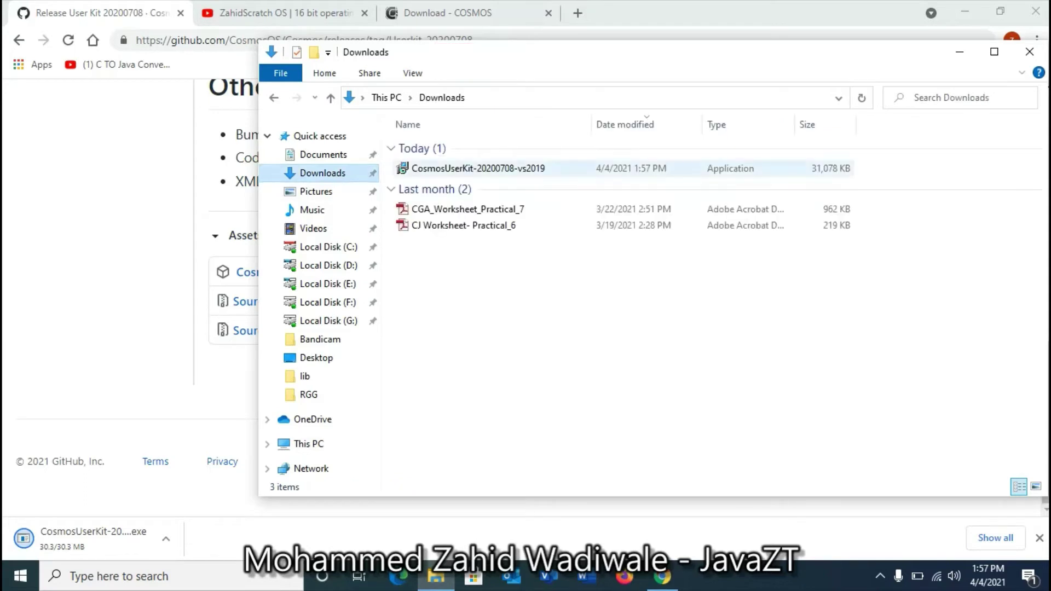
{"action": "left_click", "coordinate": [478, 169]}
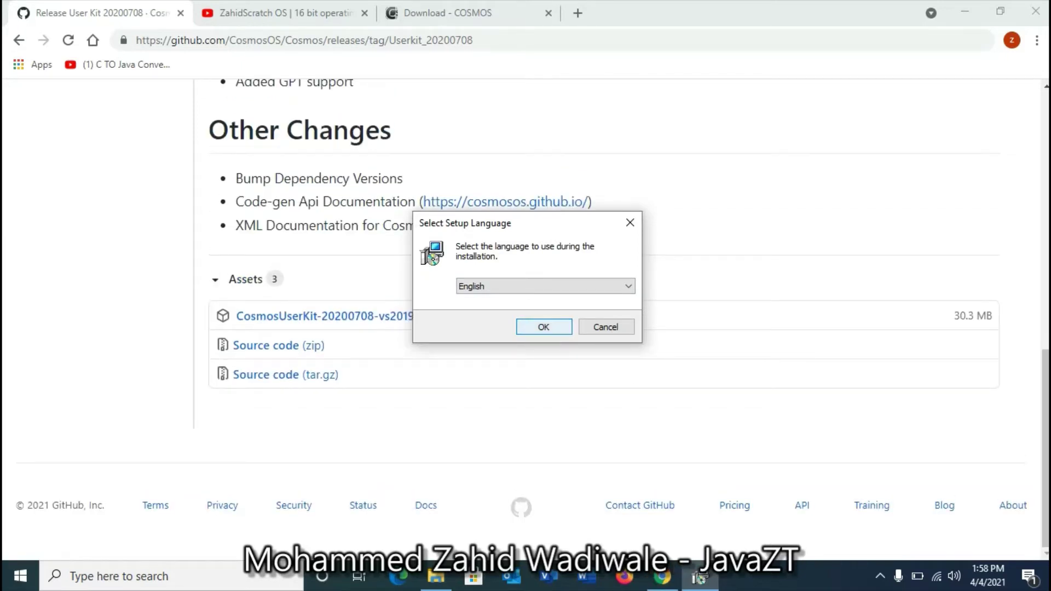
Step: Install Cosmos User Kit in English, accepting the license agreement and keeping the default destination folder, through to finishing the setup wizard
{"action": "key", "text": "Return"}
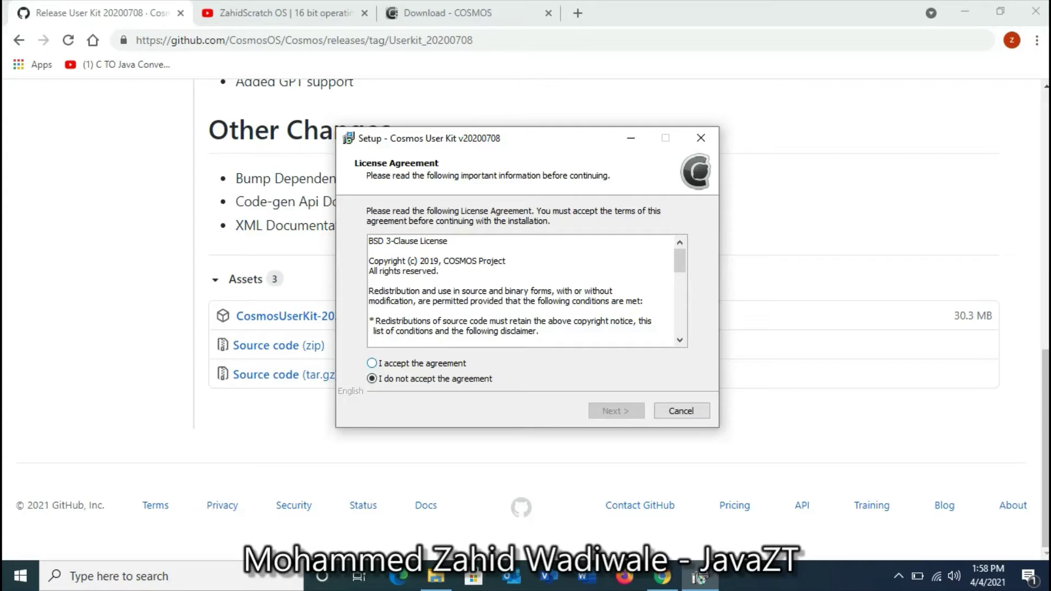
{"action": "left_click", "coordinate": [372, 363]}
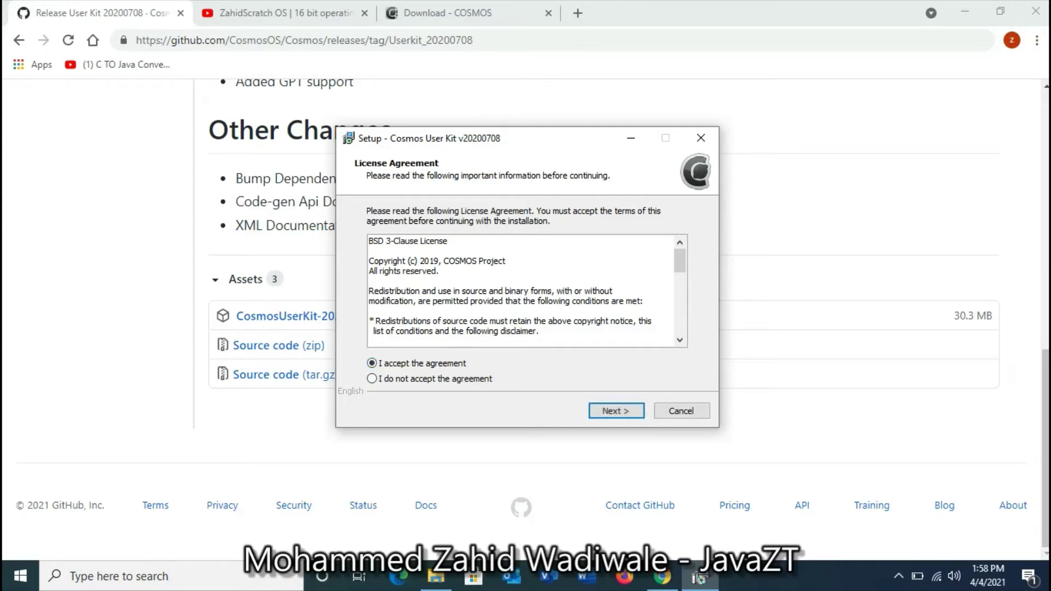
{"action": "key", "text": "Return"}
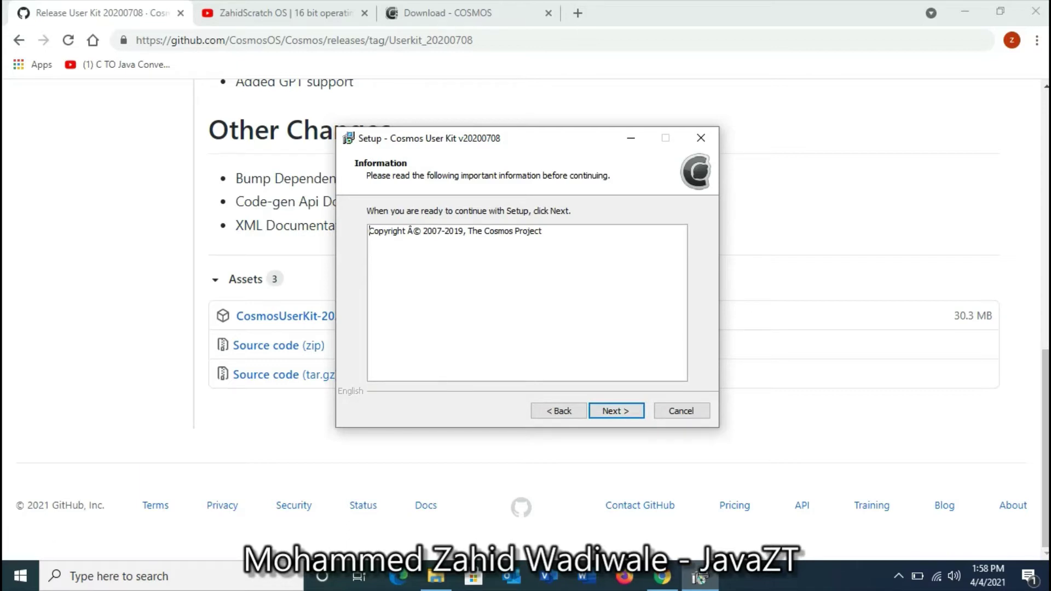
{"action": "key", "text": "Return"}
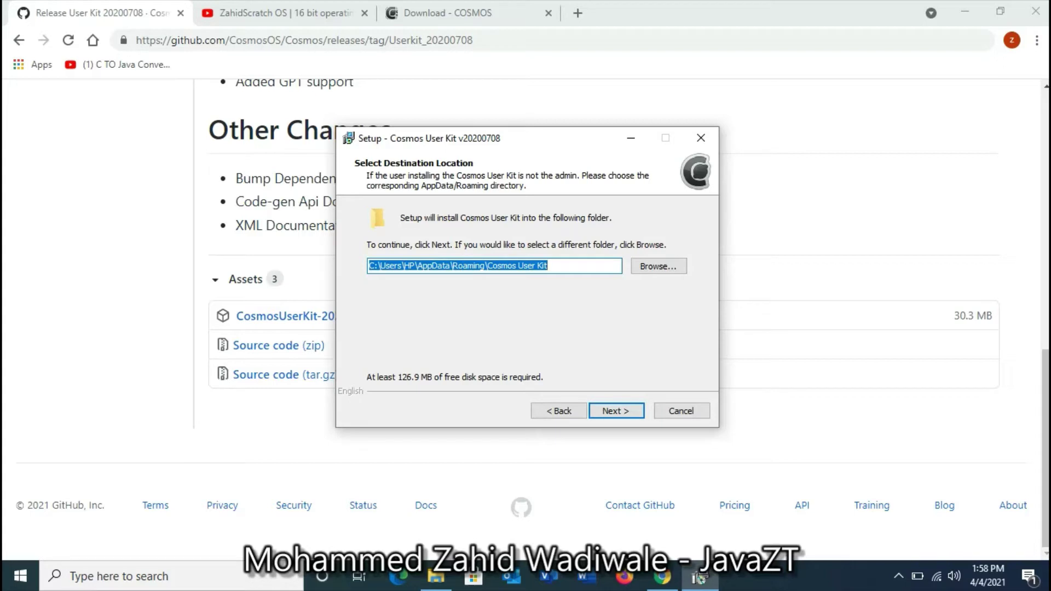
{"action": "key", "text": "Return"}
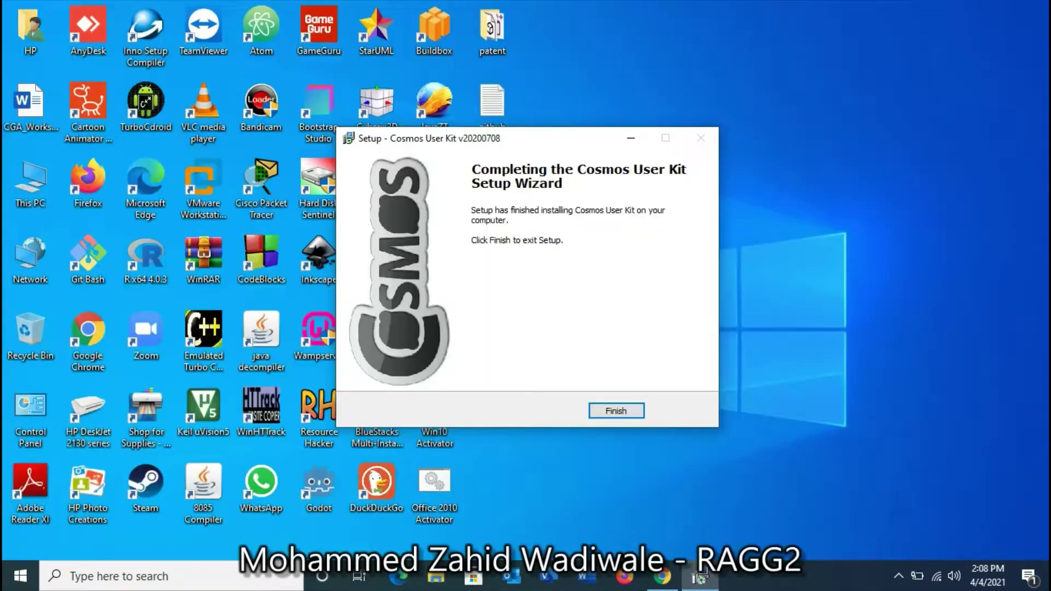
{"action": "key", "text": "F12"}
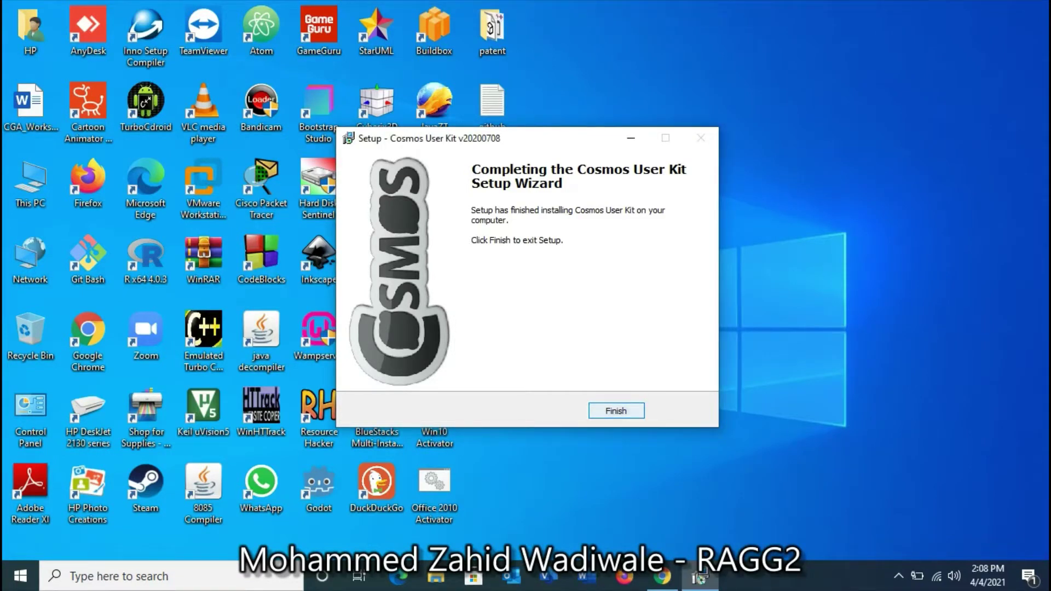
{"action": "key", "text": "Return"}
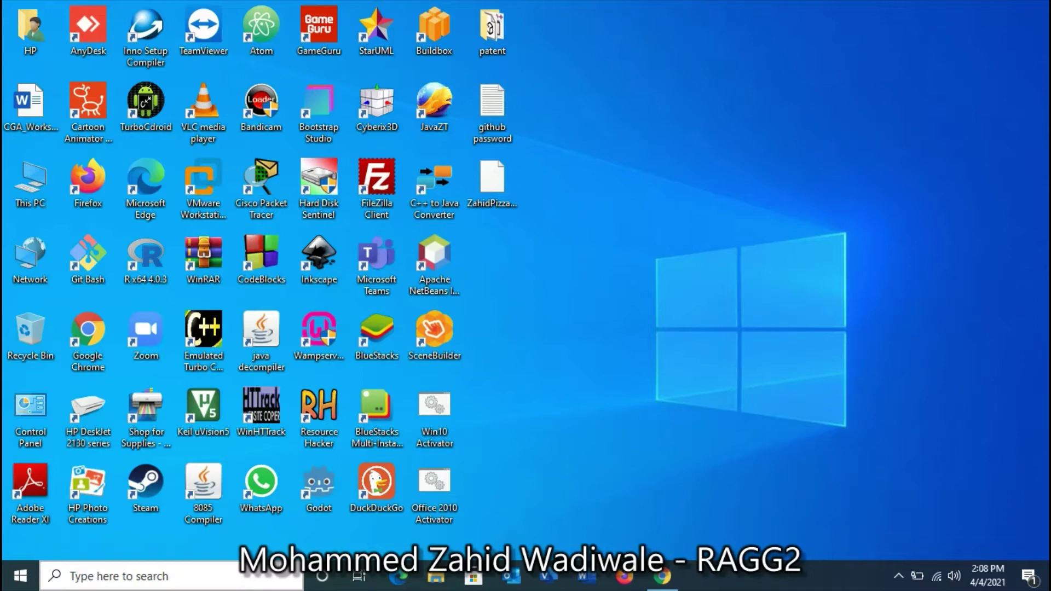
Step: Find Visual Studio 2019 with the Windows search and launch it
{"action": "key", "text": "super+s"}
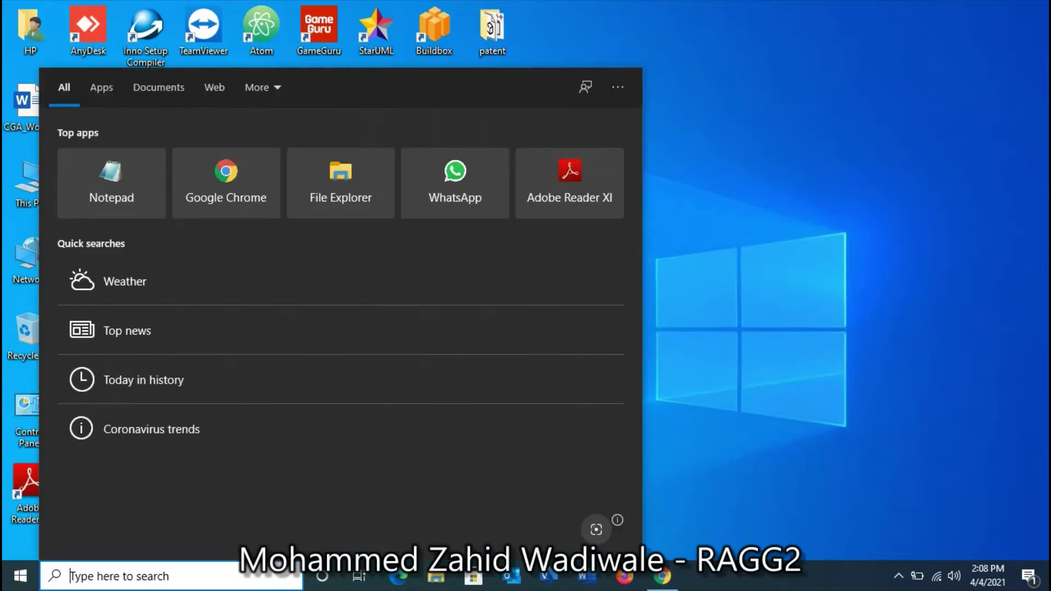
{"action": "type", "text": "vi"}
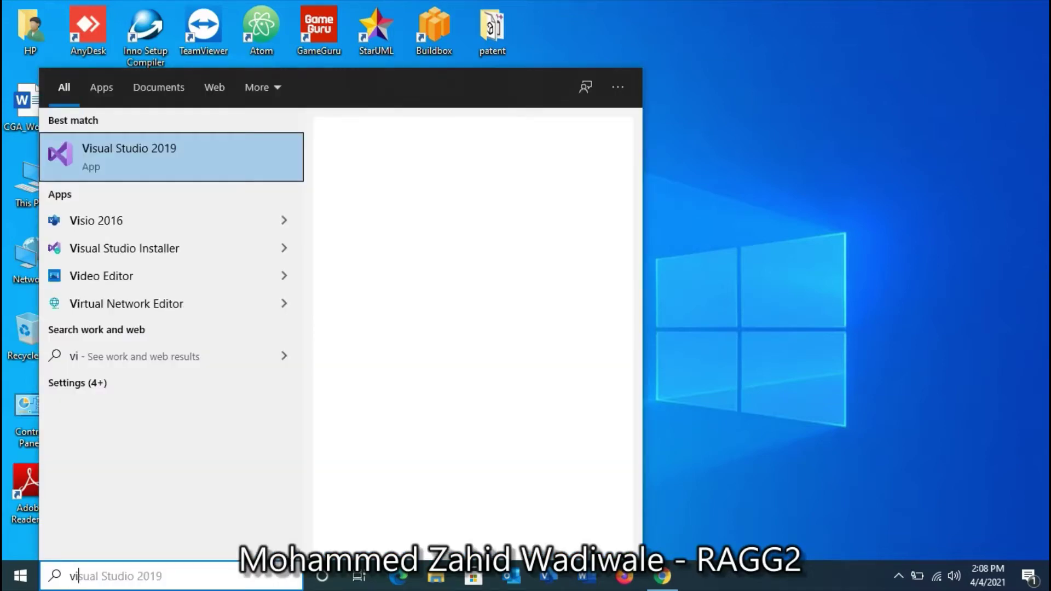
{"action": "key", "text": "Return"}
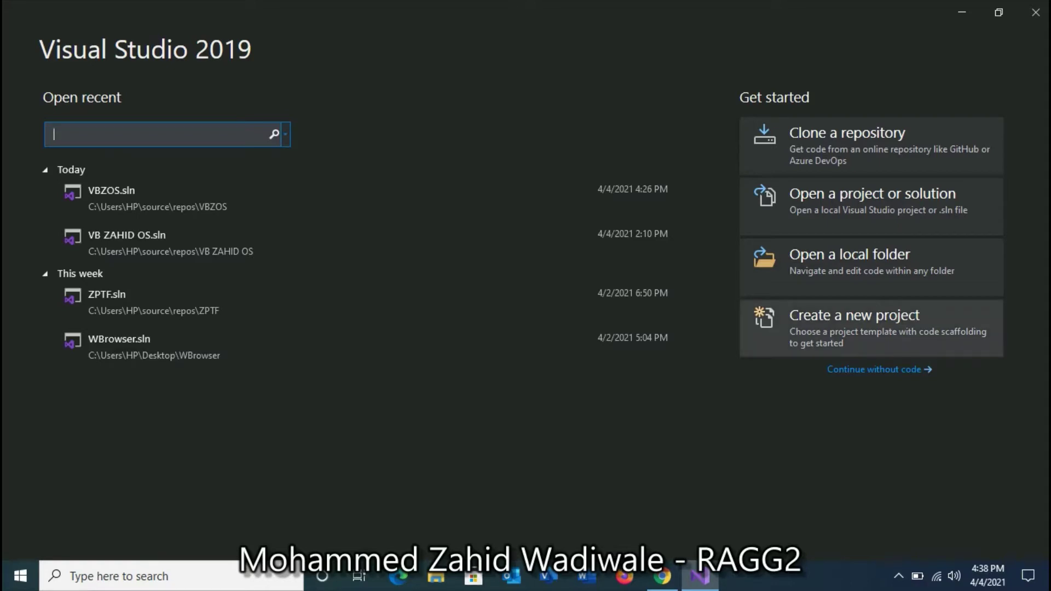
Step: Start a new project, search the templates for Cosmos, and choose the C# Cosmos Kernel template
{"action": "left_click", "coordinate": [871, 328]}
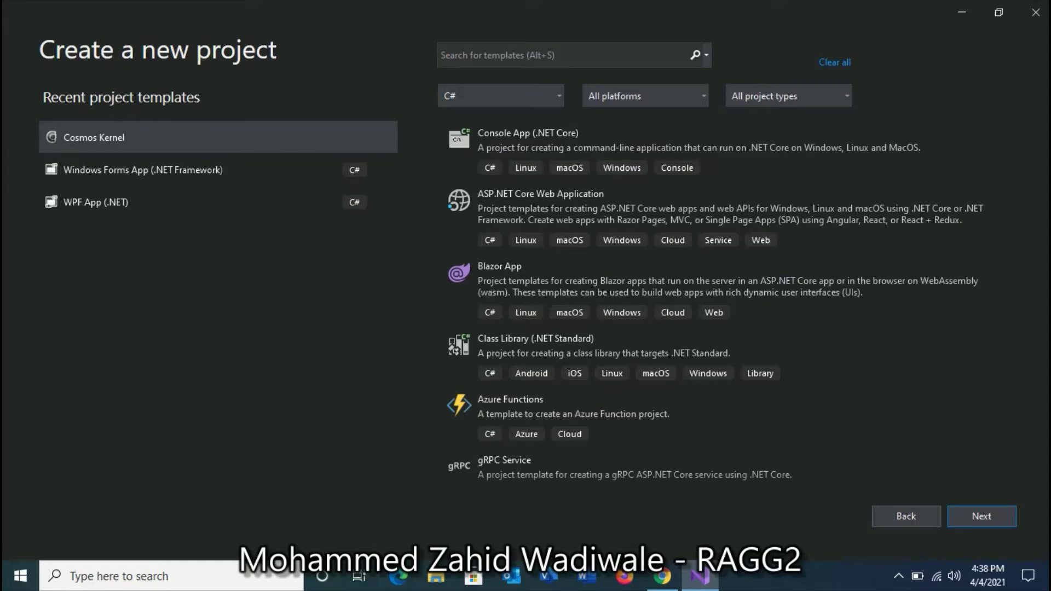
{"action": "key", "text": "Tab"}
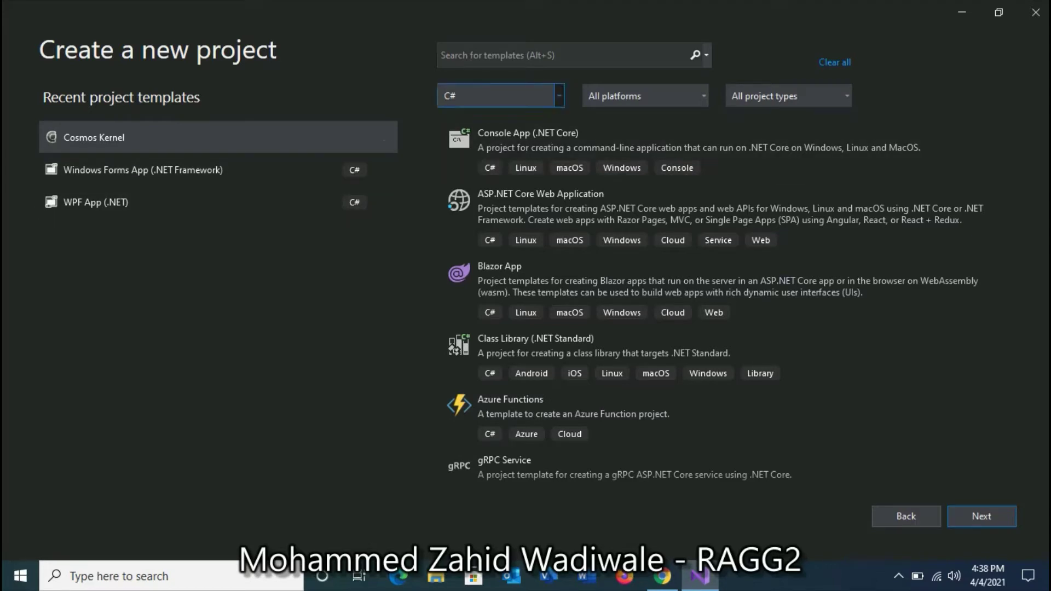
{"action": "key", "text": "alt+s"}
{"action": "type", "text": "Cosmos"}
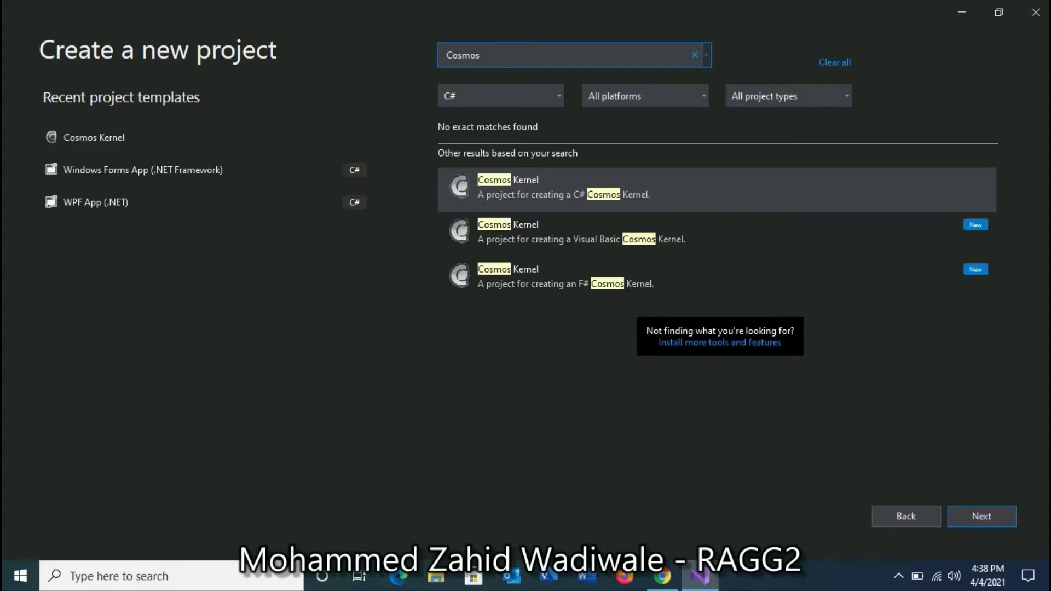
{"action": "key", "text": "Tab"}
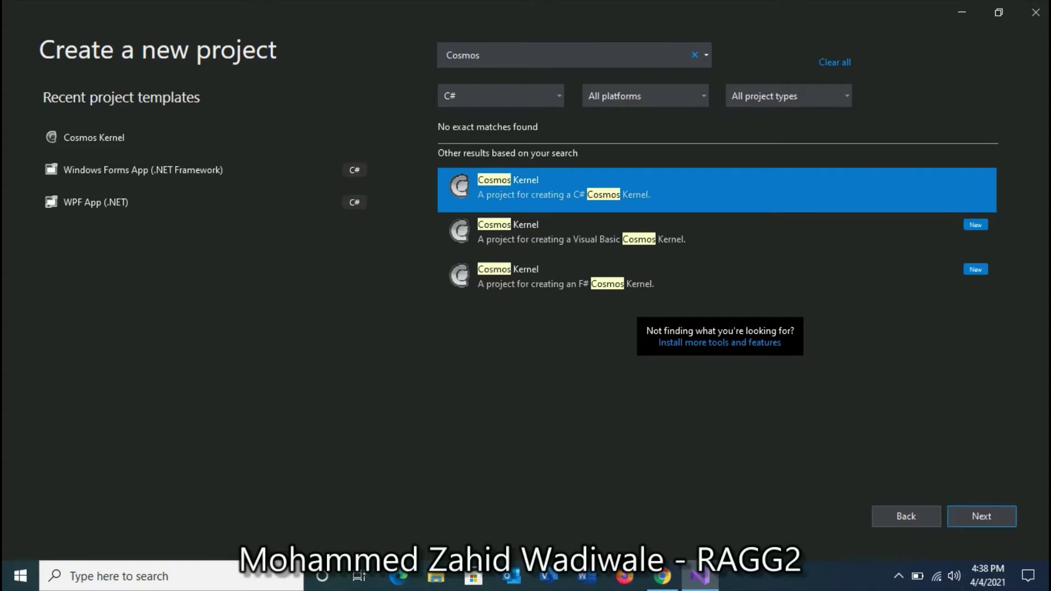
{"action": "key", "text": "Return"}
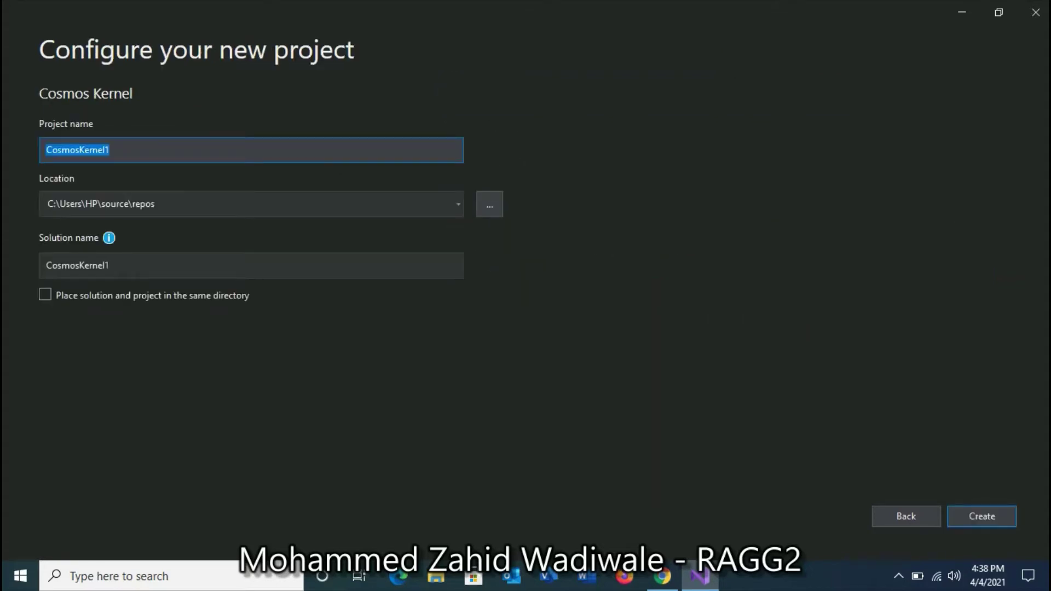
Step: Name the project and solution VBZOS, keep the default location, and create the project
{"action": "key", "text": "BackSpace"}
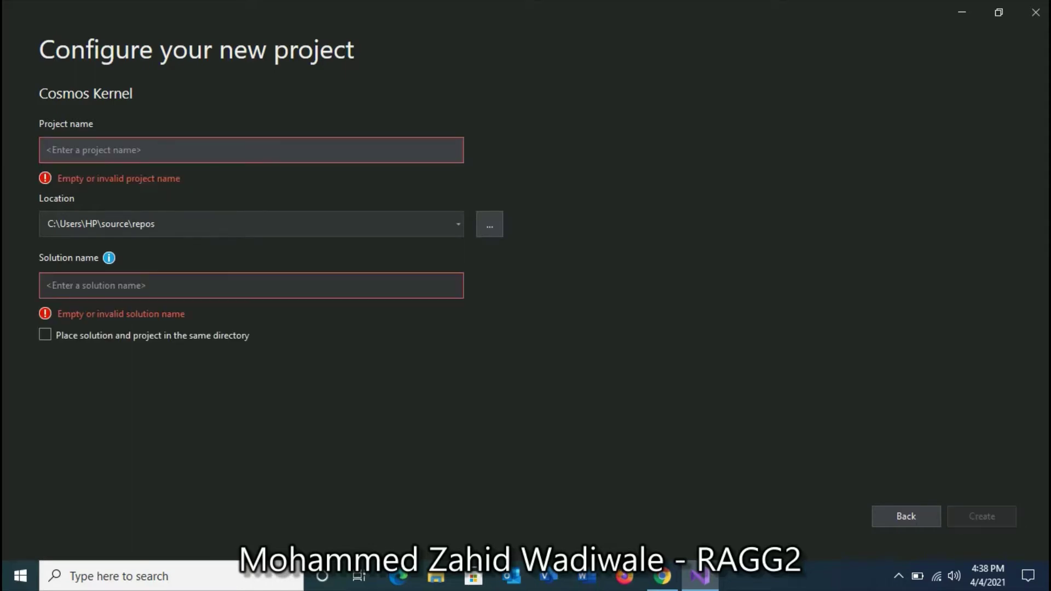
{"action": "type", "text": "VBZOS"}
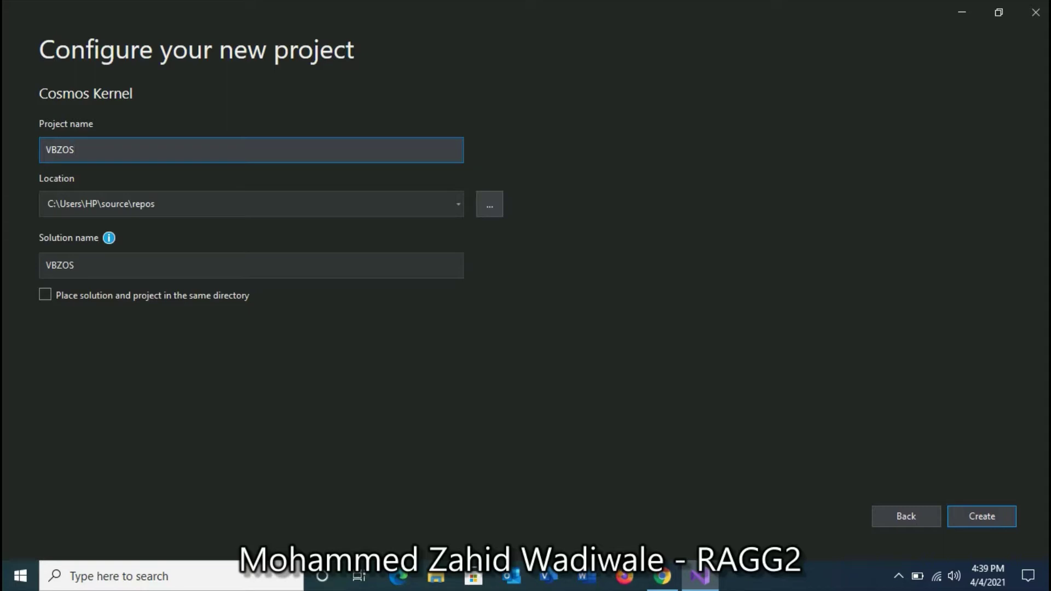
{"action": "key", "text": "Return"}
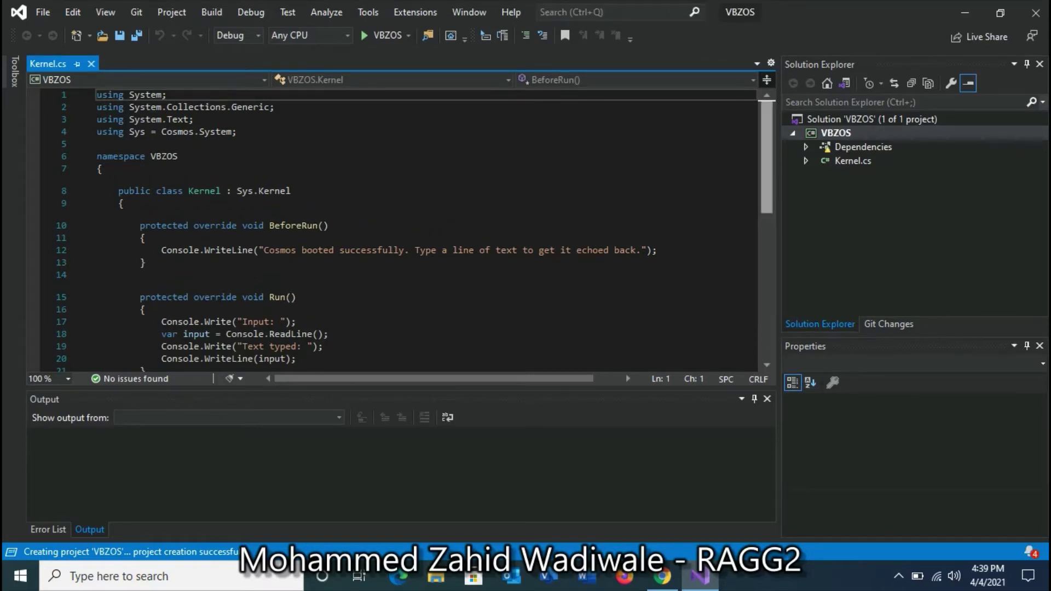
{"action": "scroll", "coordinate": [414, 226], "scroll_direction": "down", "scroll_amount": 1}
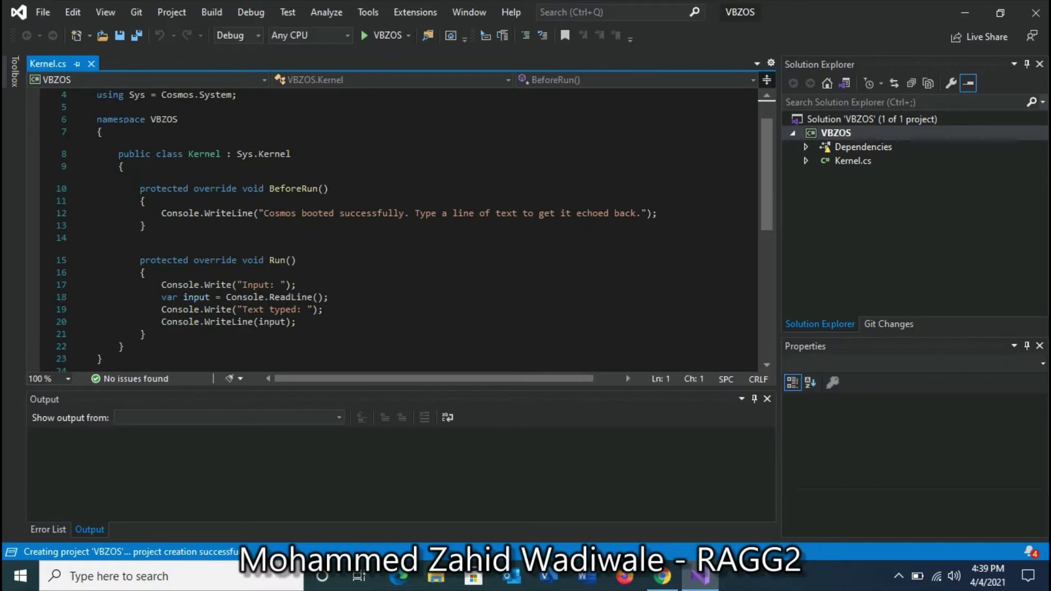
Step: Reload the VBZOS project so that its pending project changes are applied
{"action": "scroll", "coordinate": [415, 226], "scroll_direction": "up", "scroll_amount": 1}
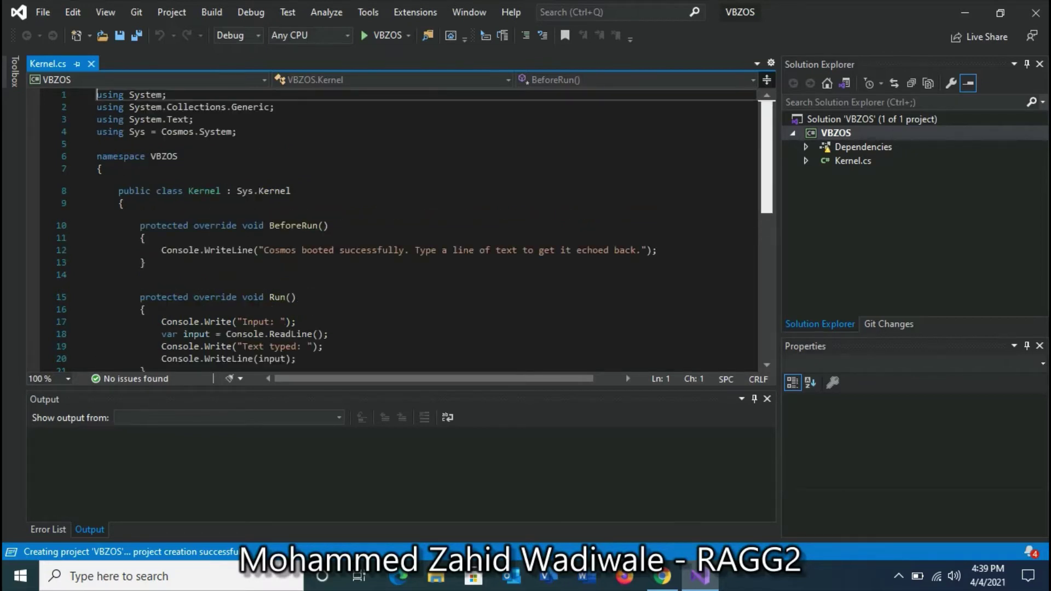
{"action": "scroll", "coordinate": [415, 226], "scroll_direction": "down", "scroll_amount": 1}
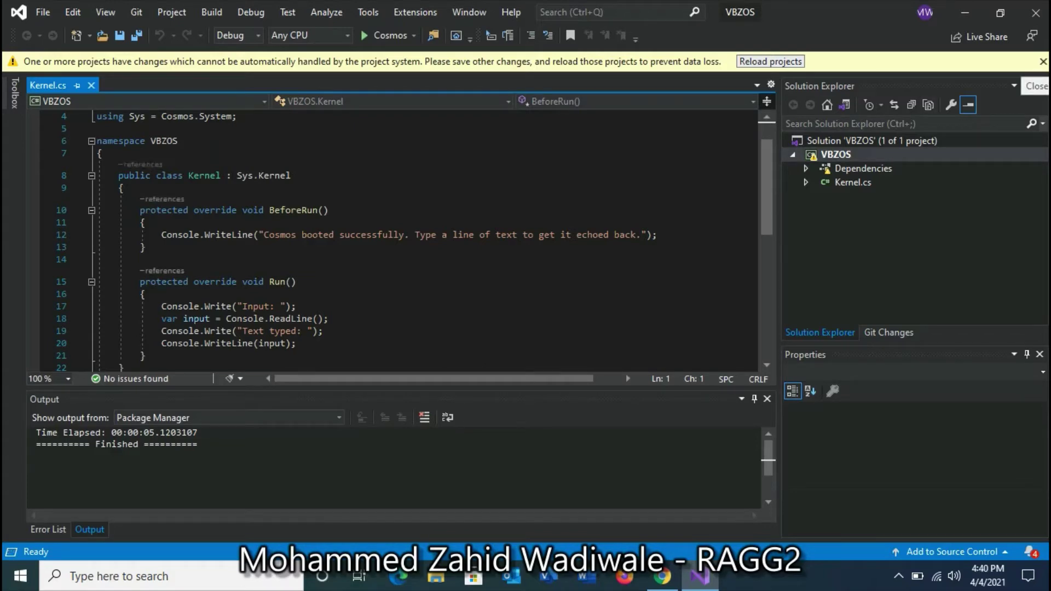
{"action": "left_click", "coordinate": [771, 61]}
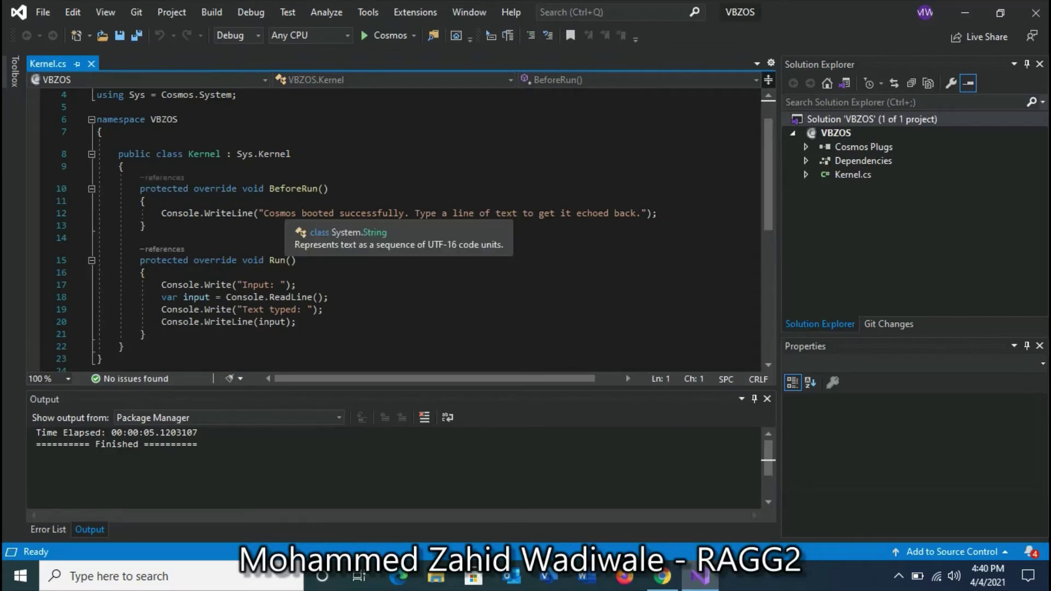
Step: Replace the word Cosmos with VBZOS in the boot message of the BeforeRun method in Kernel.cs
{"action": "double_click", "coordinate": [279, 213]}
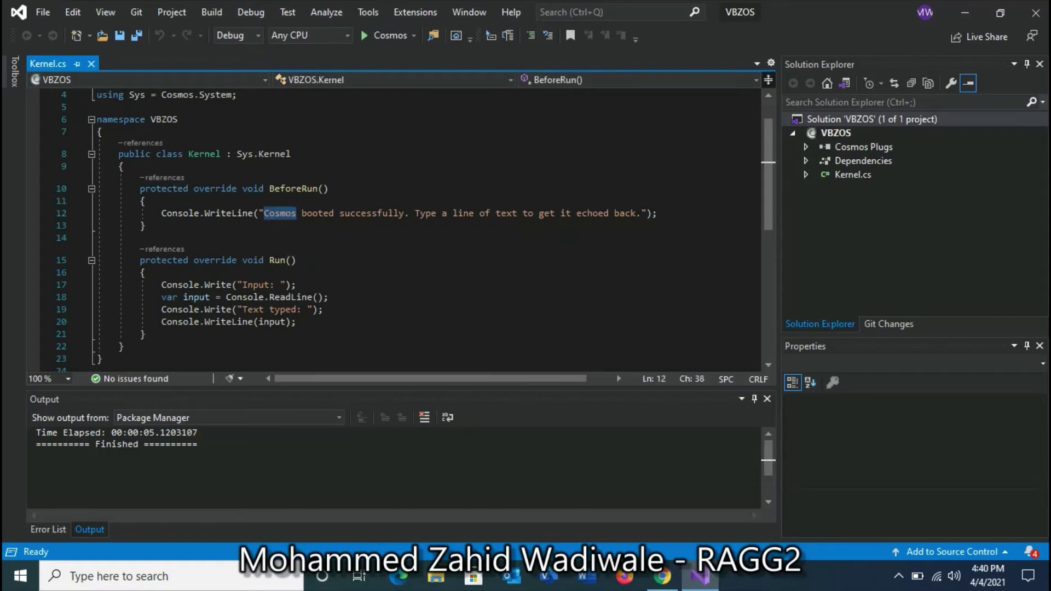
{"action": "type", "text": "VBZOS"}
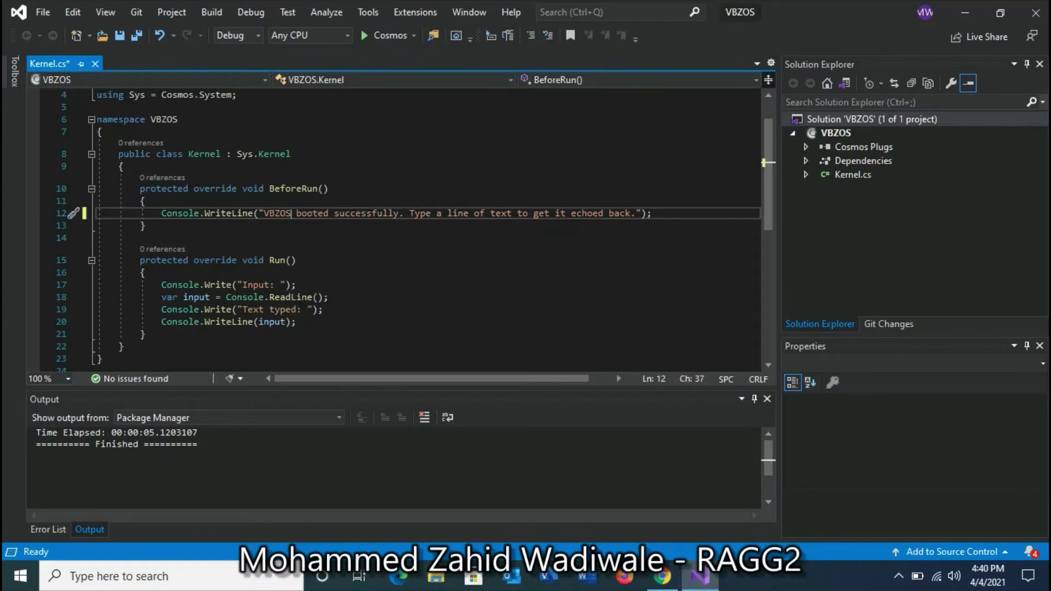
{"action": "left_click", "coordinate": [272, 285]}
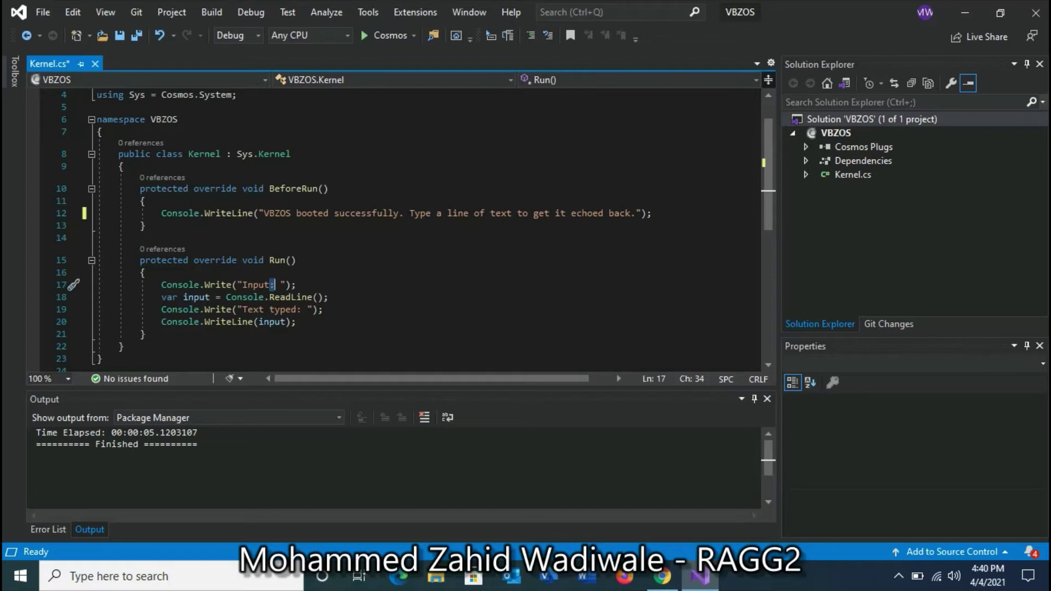
{"action": "left_click", "coordinate": [296, 322]}
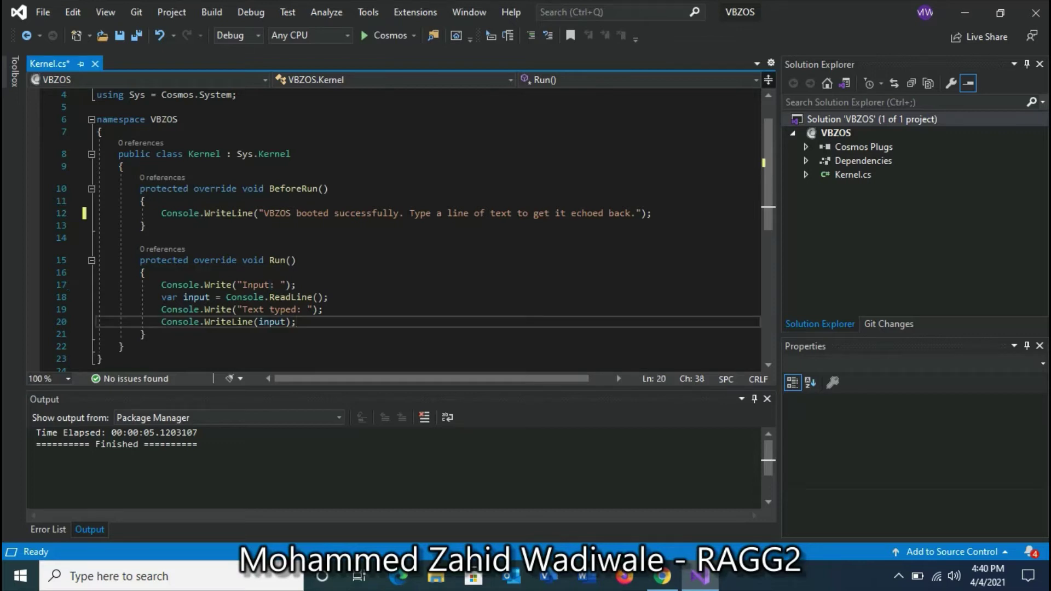